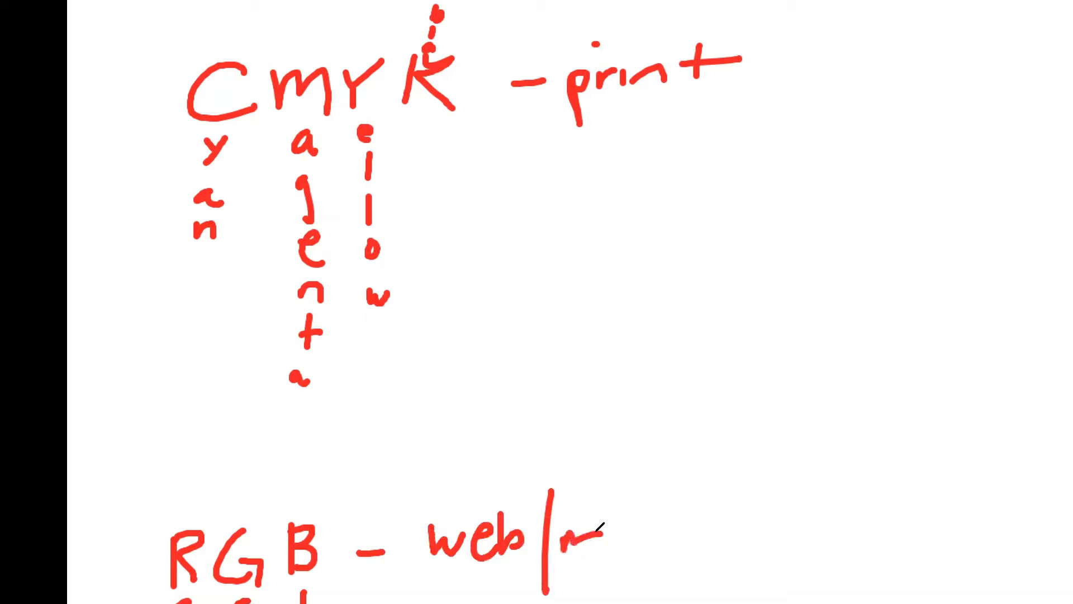
- Finish handwriting "mobile" after "web" on the RGB line, followed by a dividing slash and a third word
left_click(664, 516)
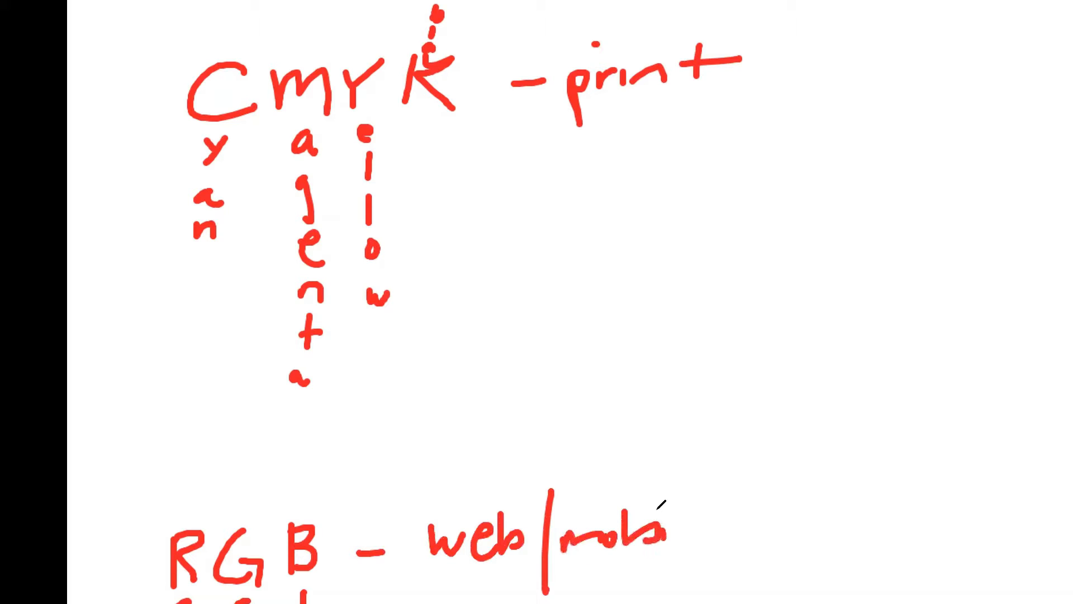
left_click_drag(692, 495, 693, 542)
left_click_drag(711, 536, 740, 538)
left_click_drag(784, 480, 774, 584)
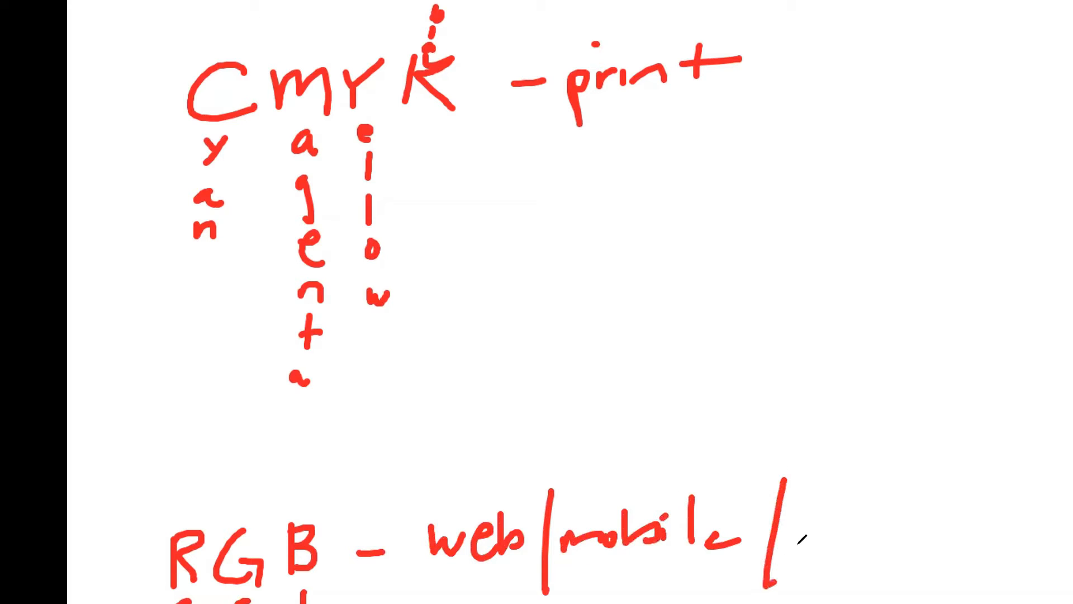
mouse_move(823, 525)
left_mouse_down()
mouse_move(846, 505)
mouse_move(873, 521)
mouse_move(871, 570)
left_mouse_up()
mouse_move(895, 525)
left_mouse_down()
mouse_move(912, 531)
mouse_move(914, 546)
left_mouse_up()
left_click_drag(907, 530, 943, 540)
left_click_drag(972, 494, 968, 535)
left_click(898, 504)
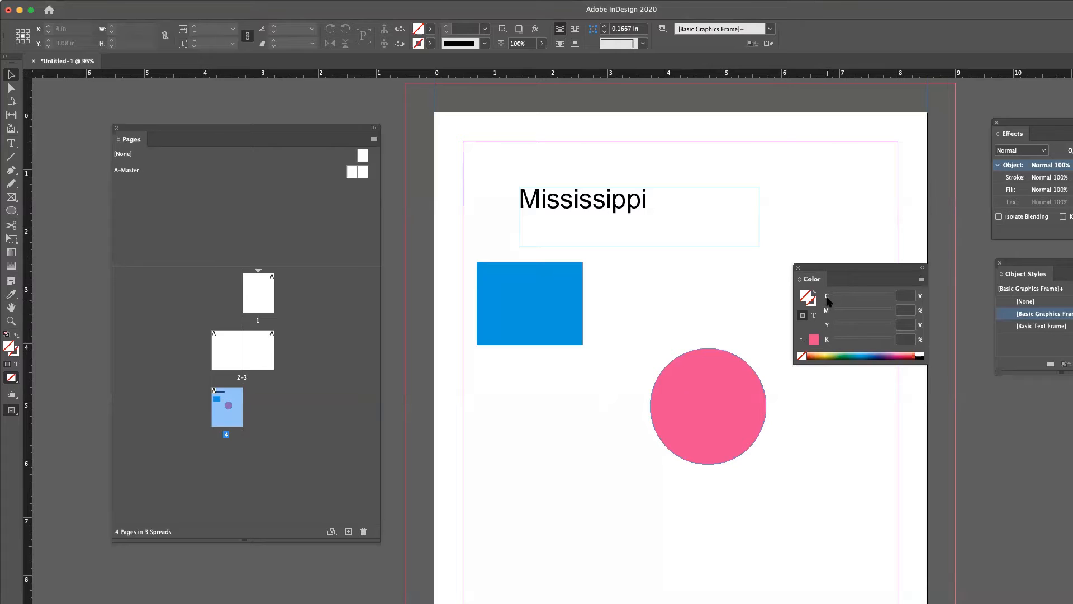
- Switch the color sliders from CMYK to RGB mode and begin editing the red value
left_click(921, 279)
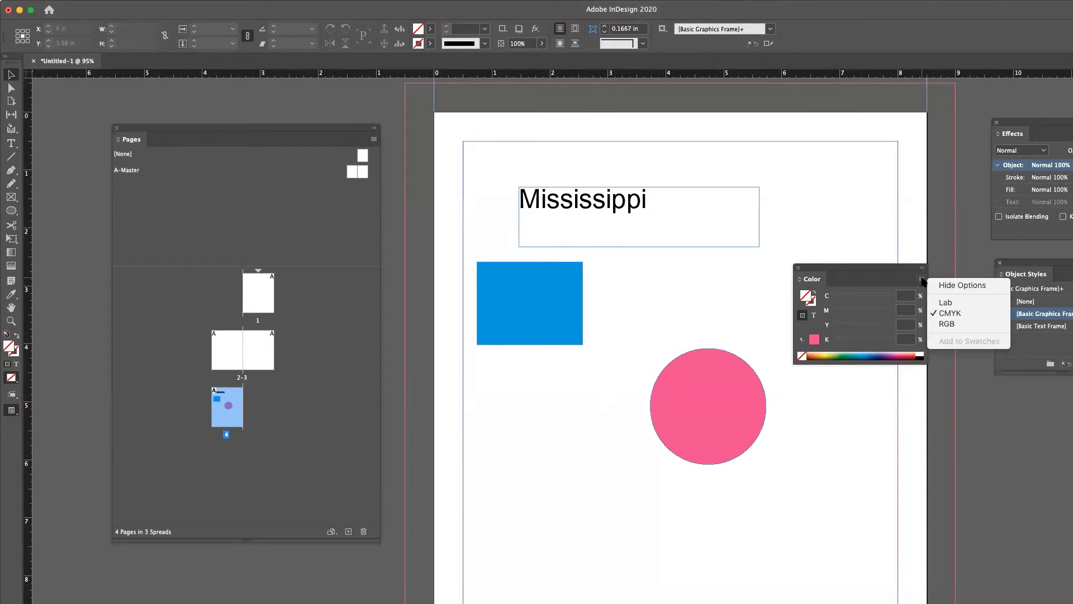
left_click(975, 325)
left_click(906, 295)
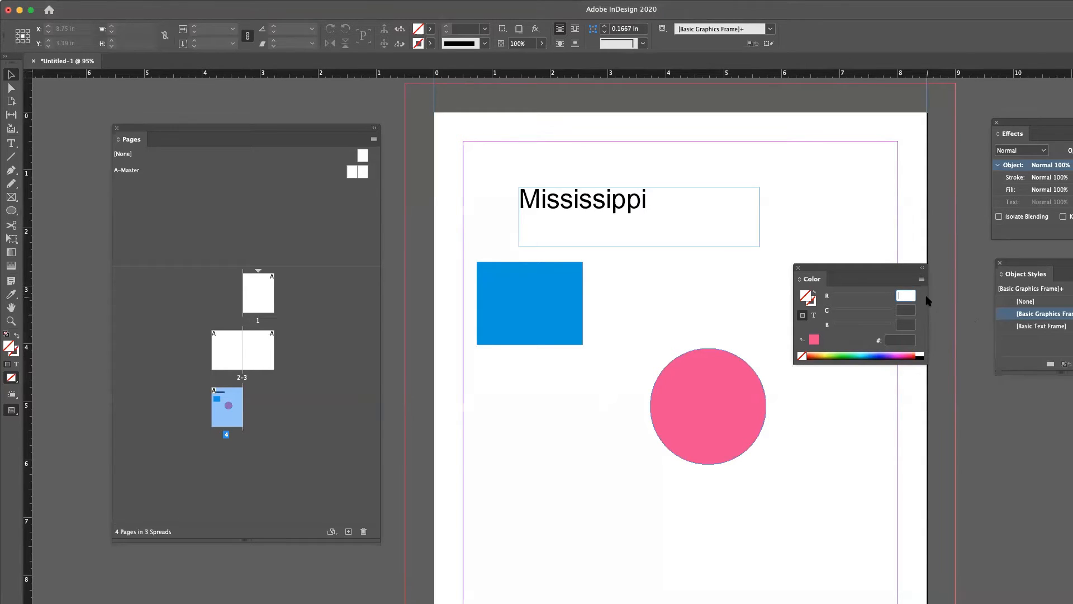
- Pick the bright green 2fdf00 from the color spectrum and replace it with its in-gamut equivalent
left_click(840, 355)
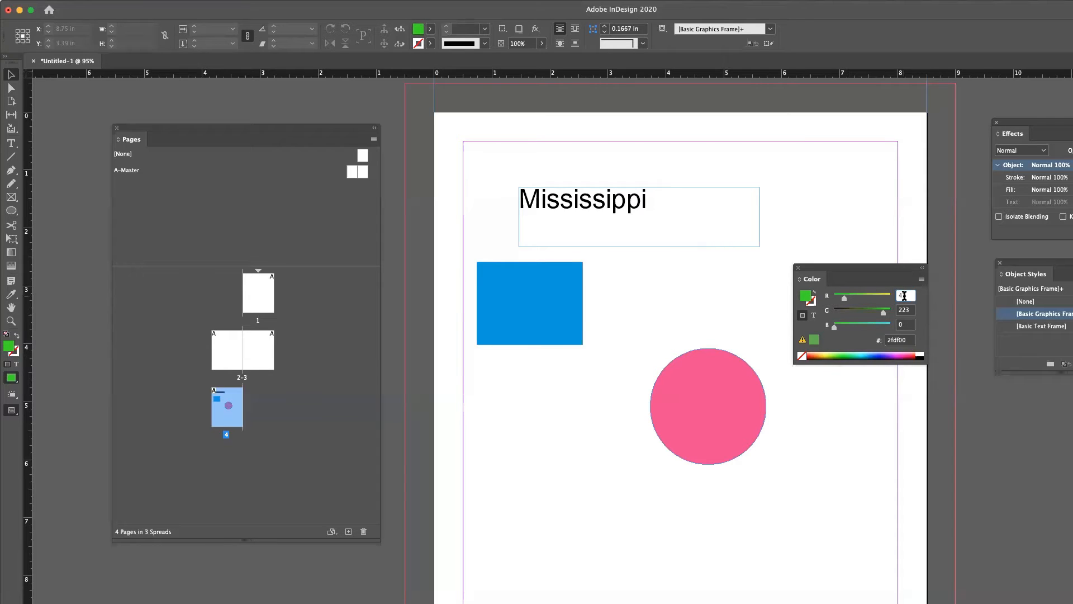
left_click_drag(911, 340, 886, 340)
left_click(813, 342)
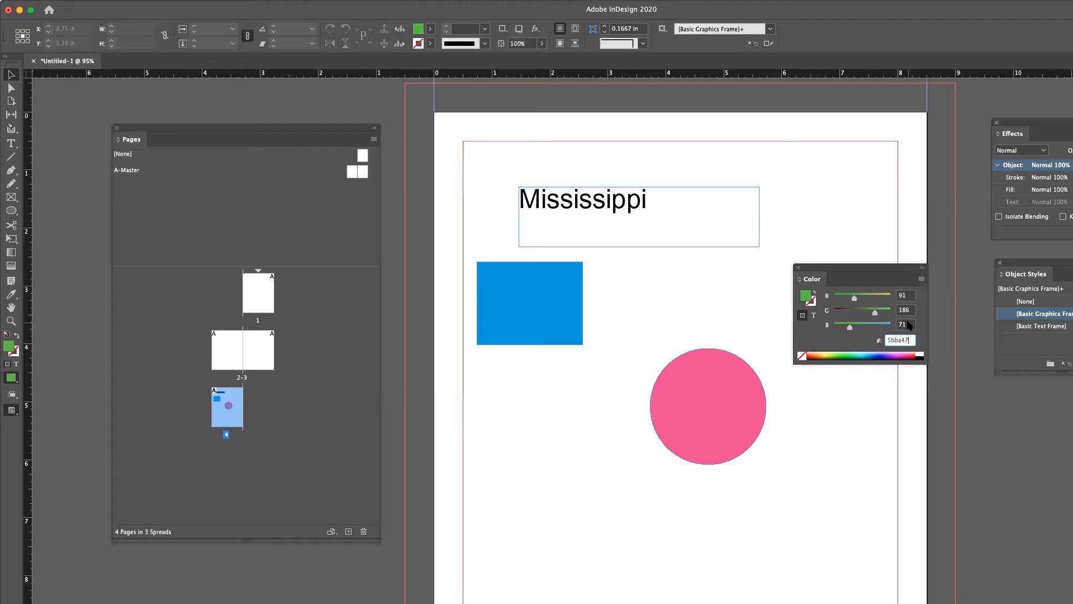
- Sample greens from the color spectrum, ending on 20ff44, and replace that one with its in-gamut equivalent
left_click(846, 356)
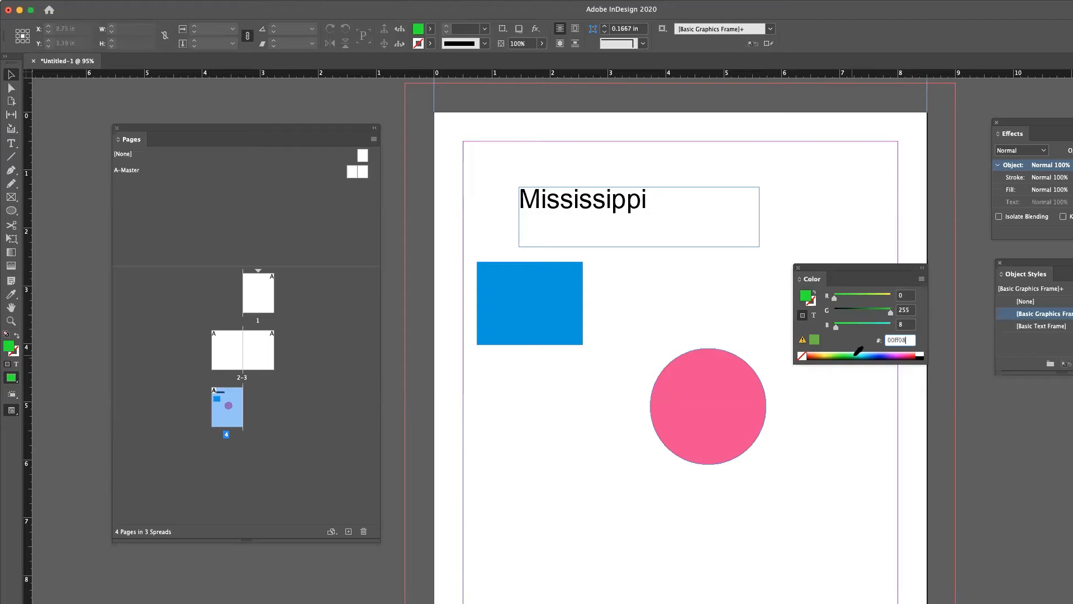
left_click(844, 355)
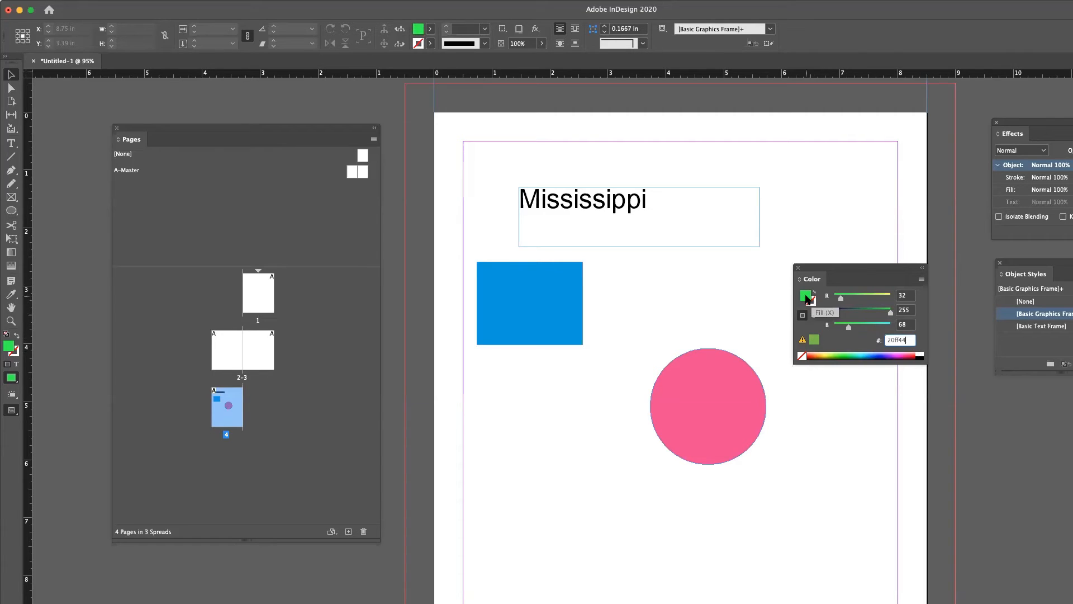
left_click(815, 340)
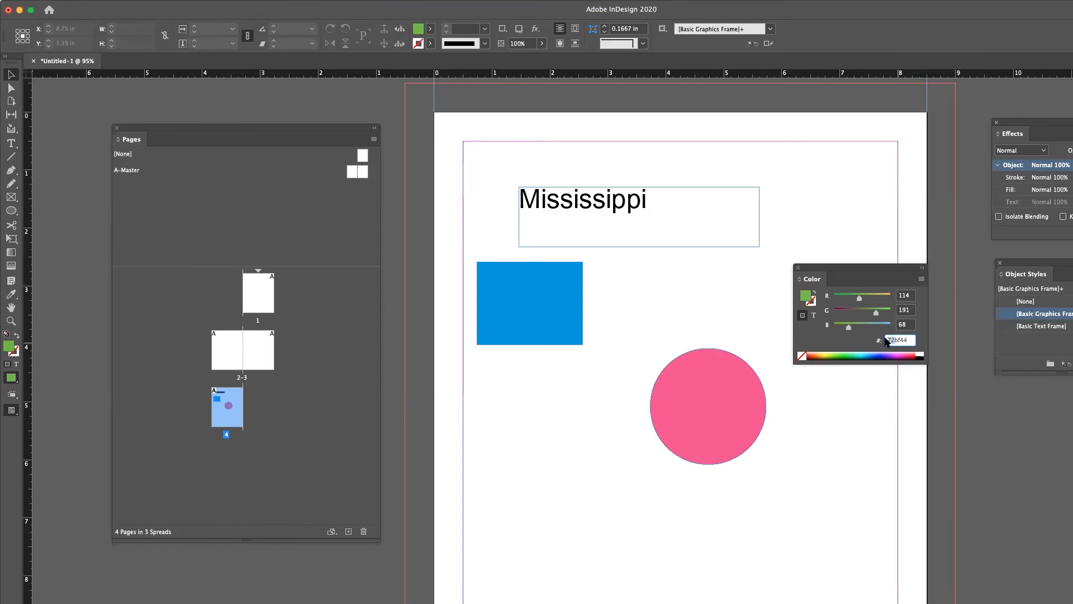
- Set the fill color's hex value to 00aa44
type("00")
type("qa")
key("BackSpace")
key("BackSpace")
type("aa")
left_click(912, 339)
key("Return")
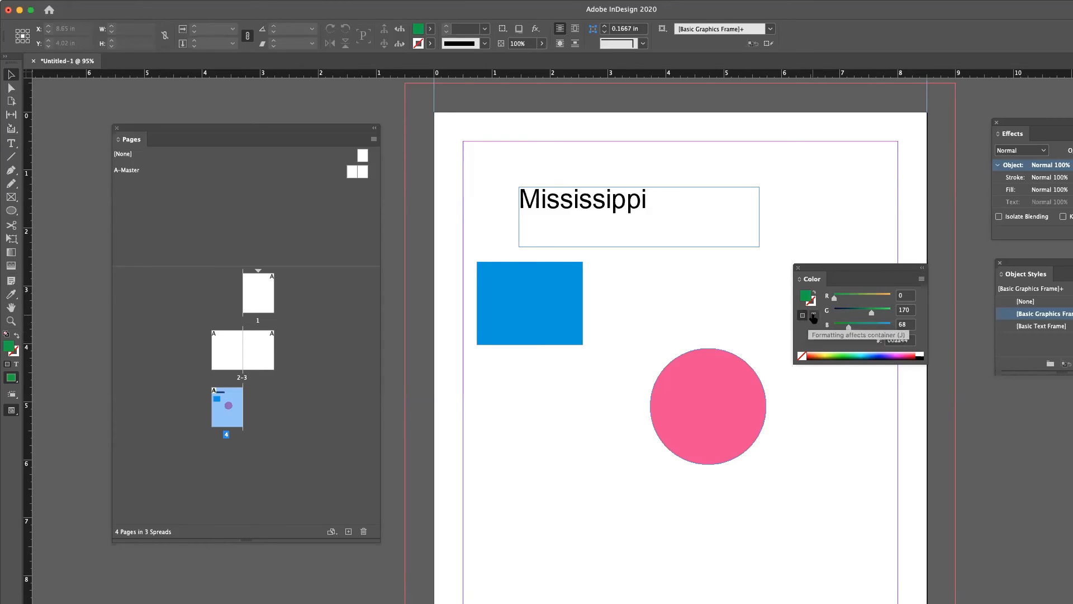
- Fill the Mississippi text frame with the last-used green and set its text to a 0% tint of black
left_click(630, 208)
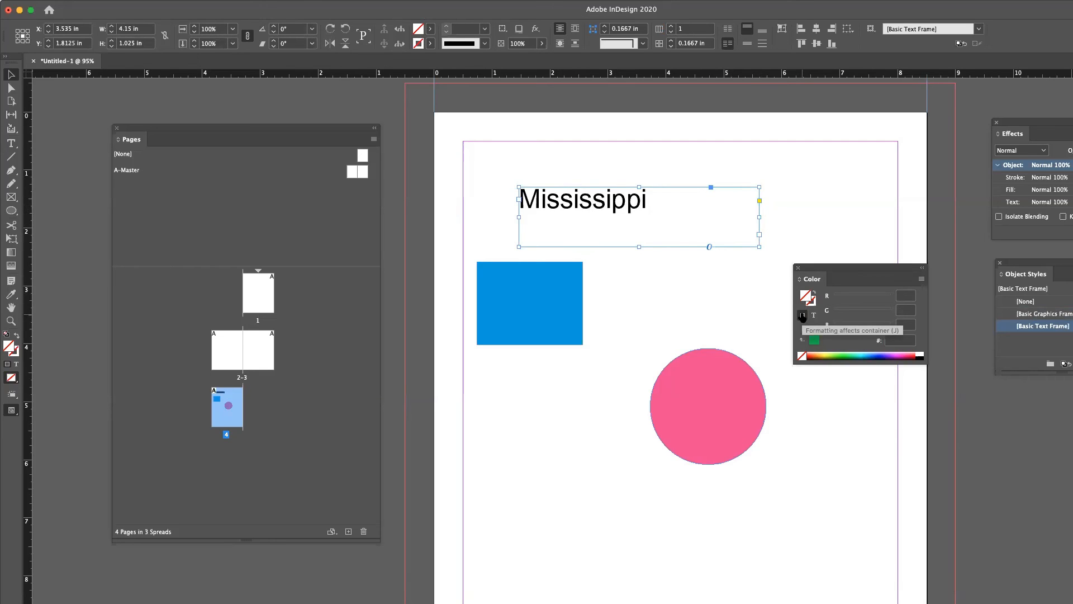
left_click(815, 341)
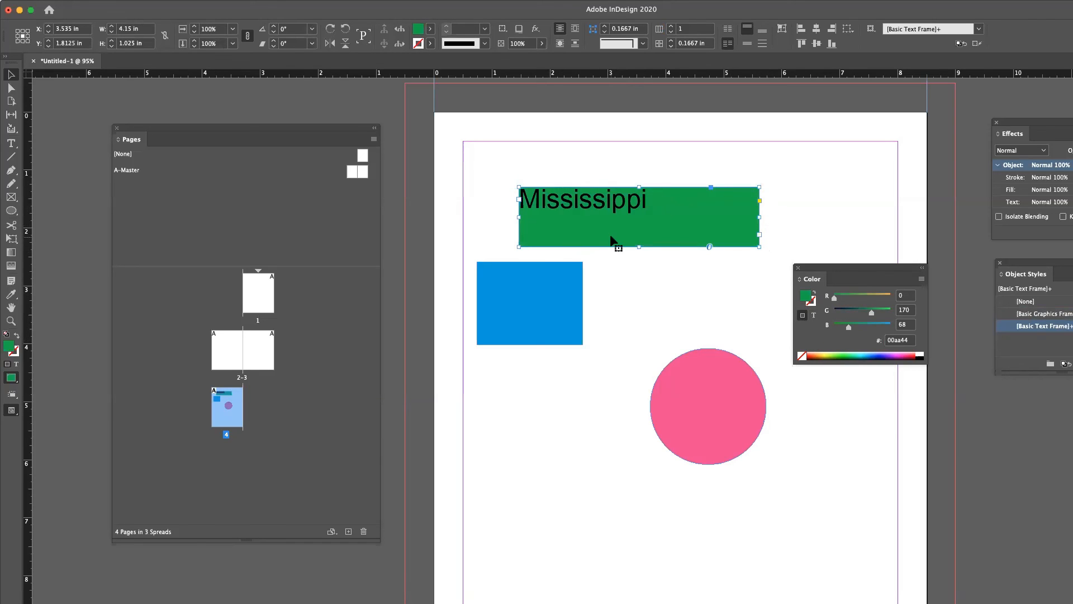
left_click(815, 316)
left_click_drag(890, 298, 843, 300)
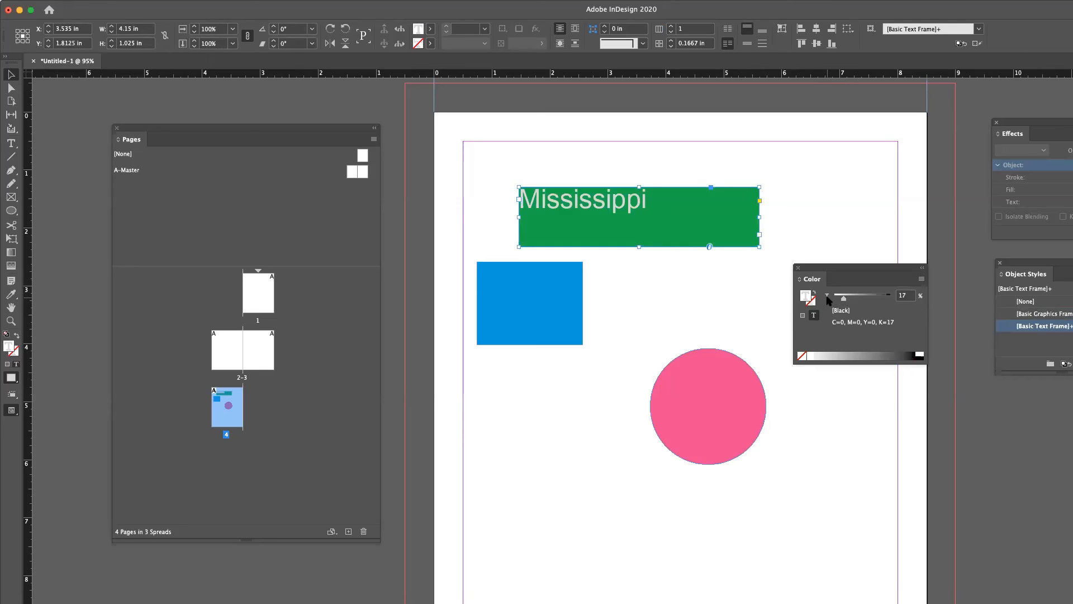
mouse_move(843, 298)
left_mouse_down()
mouse_move(879, 300)
mouse_move(842, 300)
left_mouse_up()
mouse_move(842, 299)
left_mouse_down()
mouse_move(870, 299)
mouse_move(833, 299)
left_mouse_up()
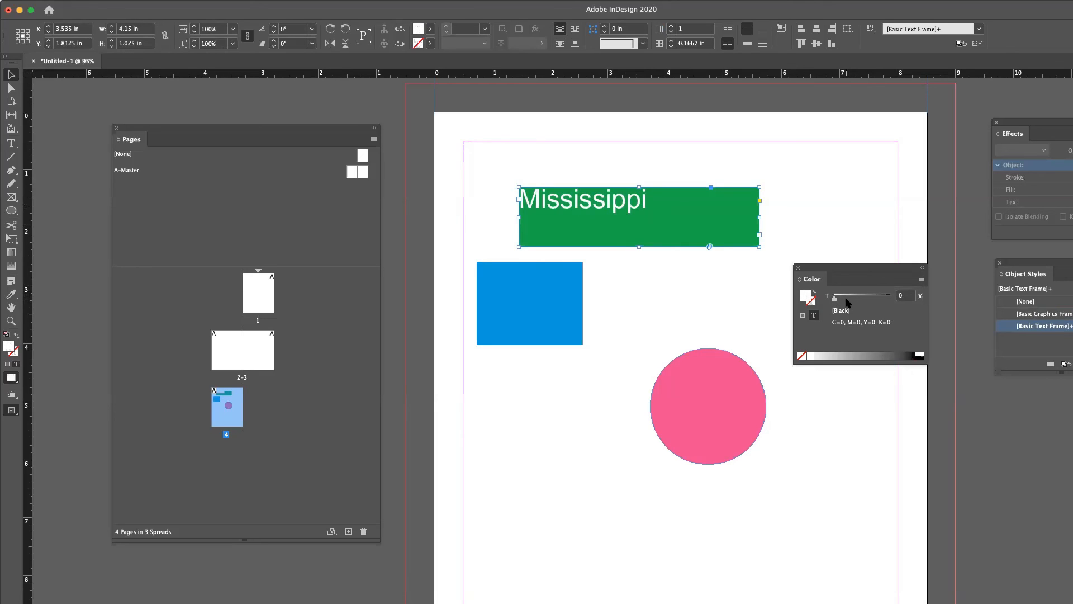
- Switch the text color to CMYK mode and raise the Mississippi text's magenta to about 62%
left_click(921, 280)
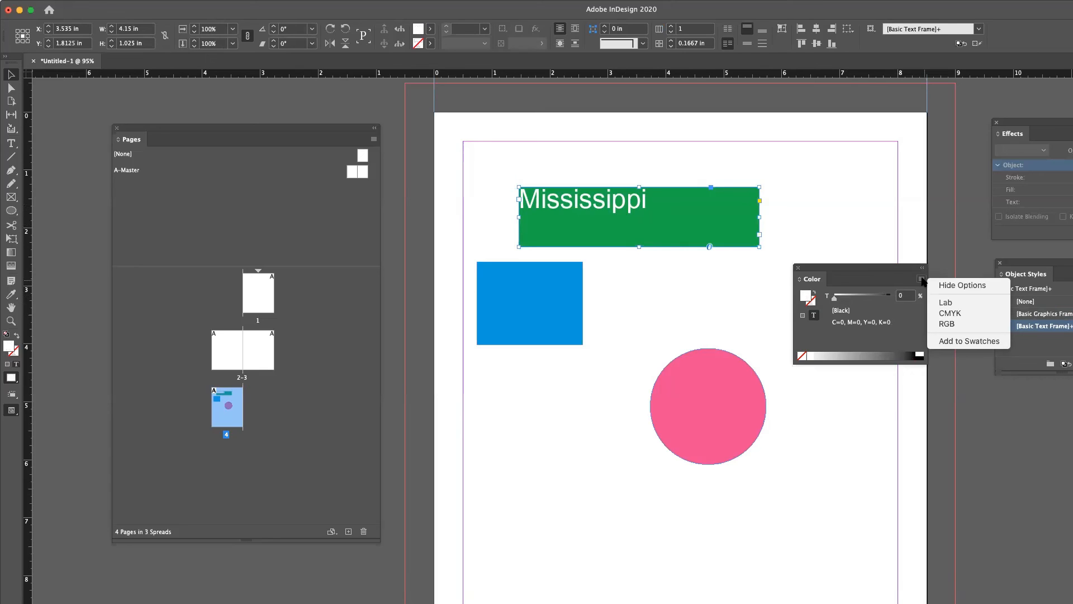
left_click(945, 314)
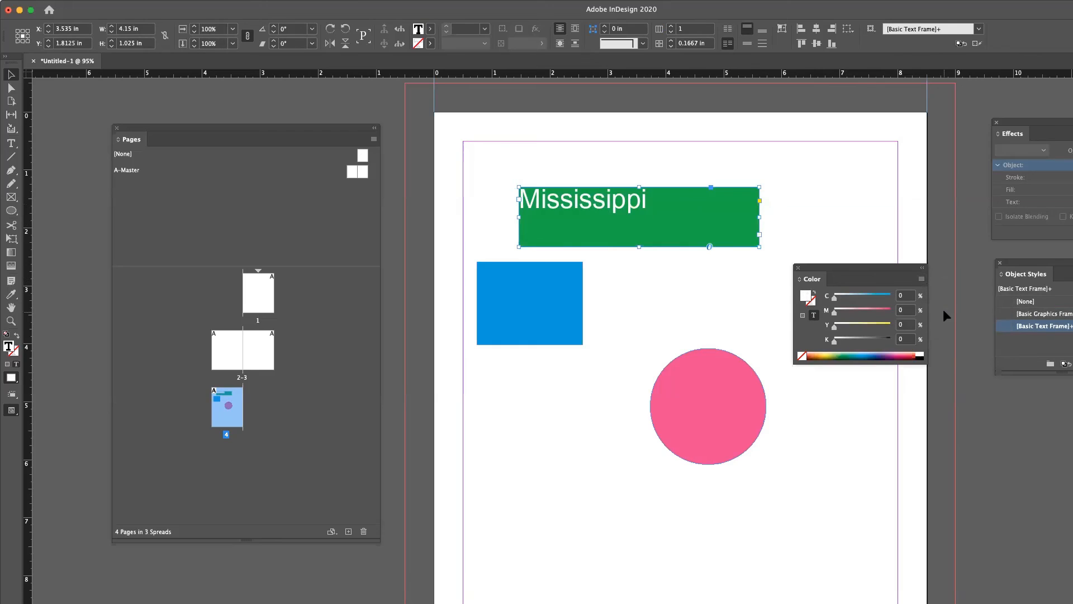
key("j")
left_click_drag(834, 311, 869, 312)
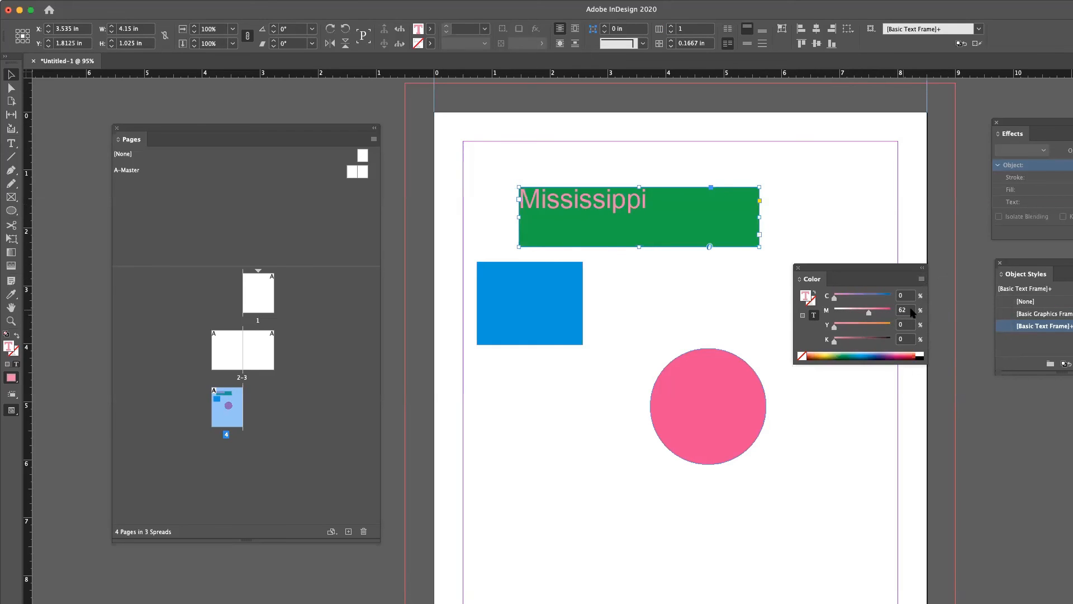